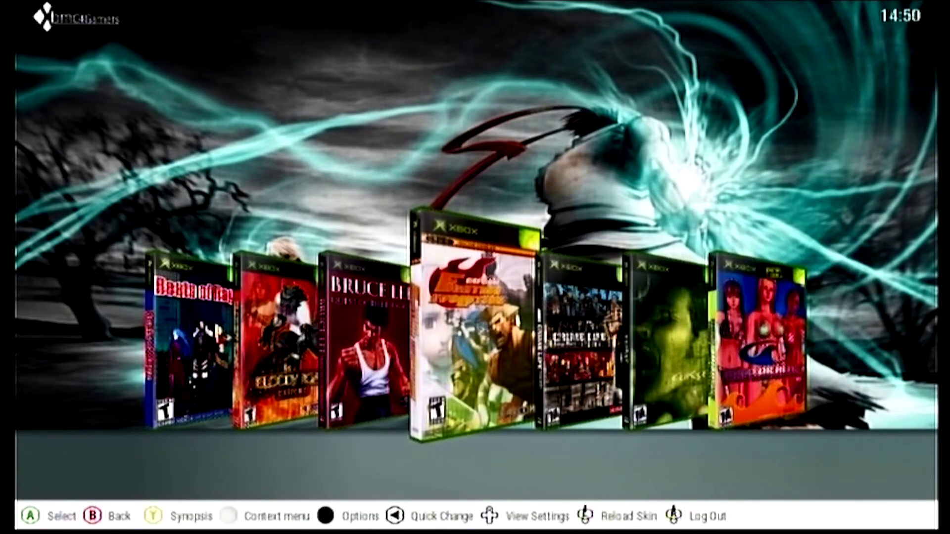
Flip through the game covers past Dreamfall toward the Matrix game
key("Right")
key("Right")
key("Right")
key("Right")
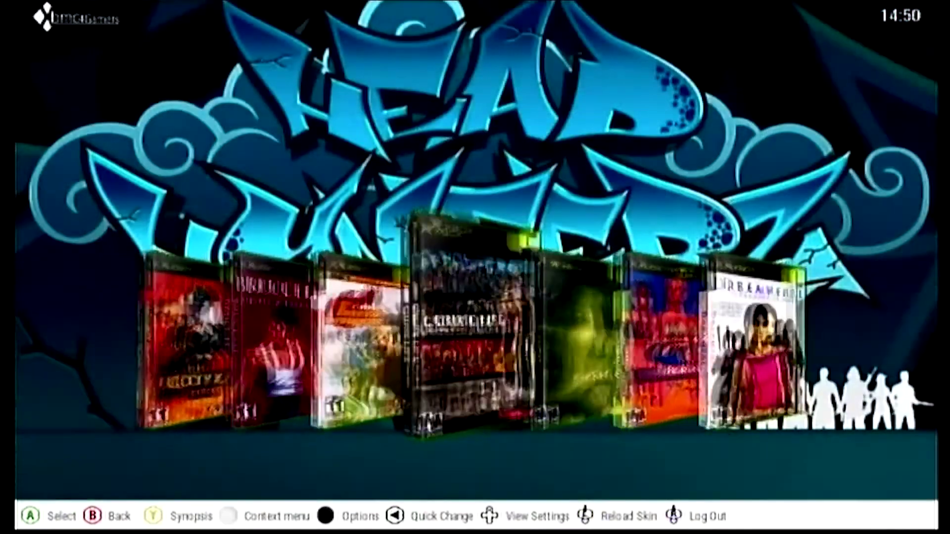
key("Left")
key("Right")
key("Right")
key("Right")
key("Right")
key("Right")
key("Right")
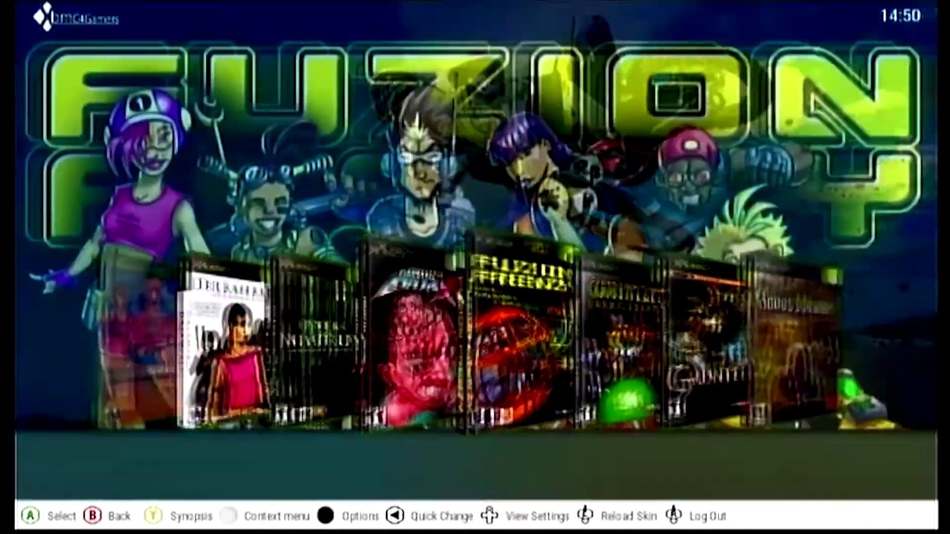
Open the options panel and enter the Settings window
key("s")
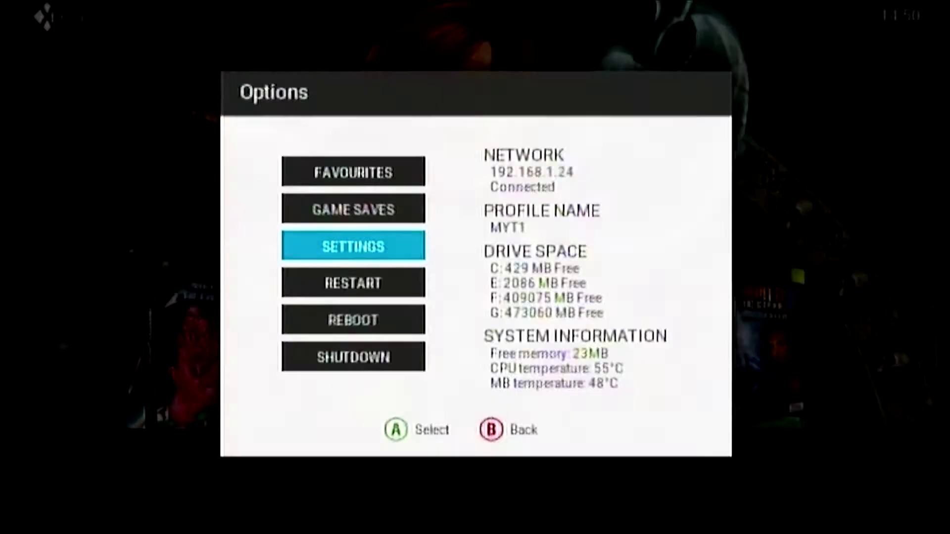
key("Down")
key("Up")
key("Return")
key("Return")
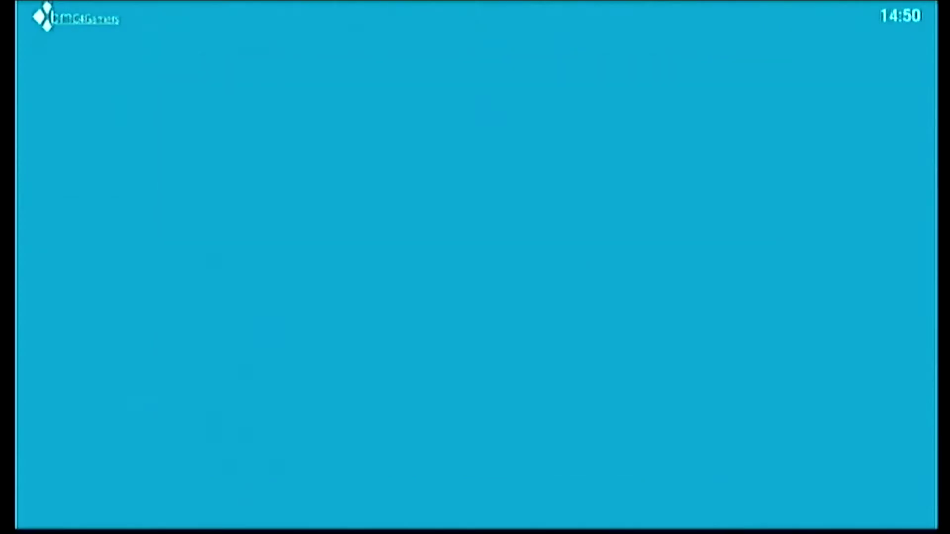
In the Downloader, view the Dashboards, Artwork and Applications category tiles
key("Down")
key("Up")
key("Down")
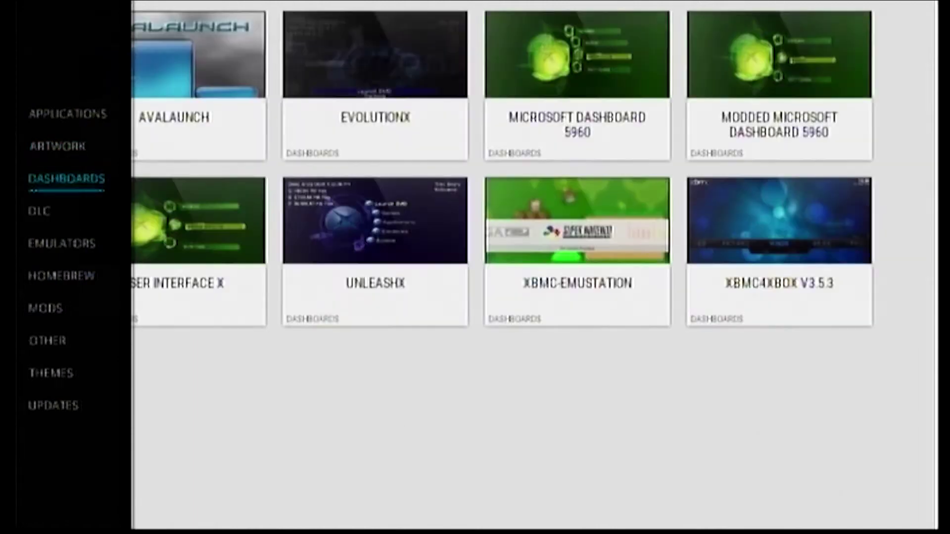
key("Up")
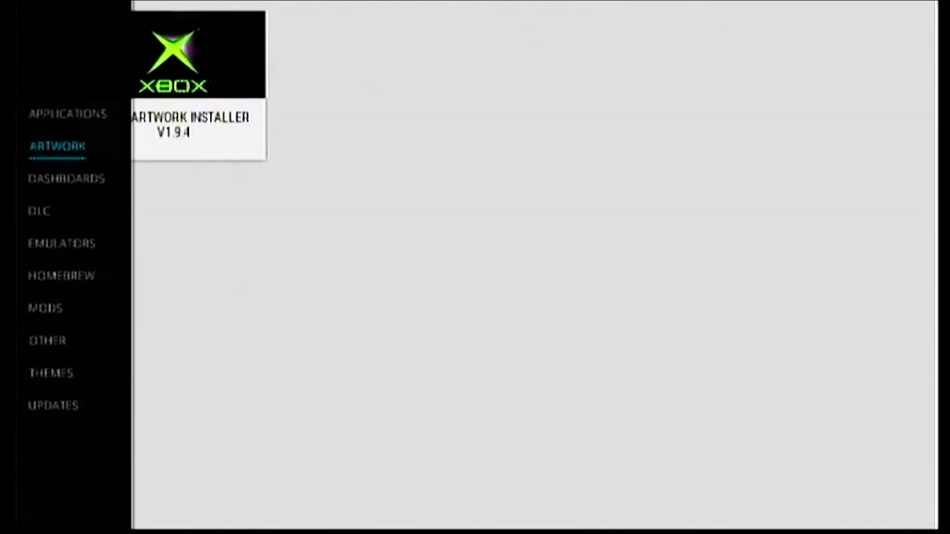
key("Up")
key("Down")
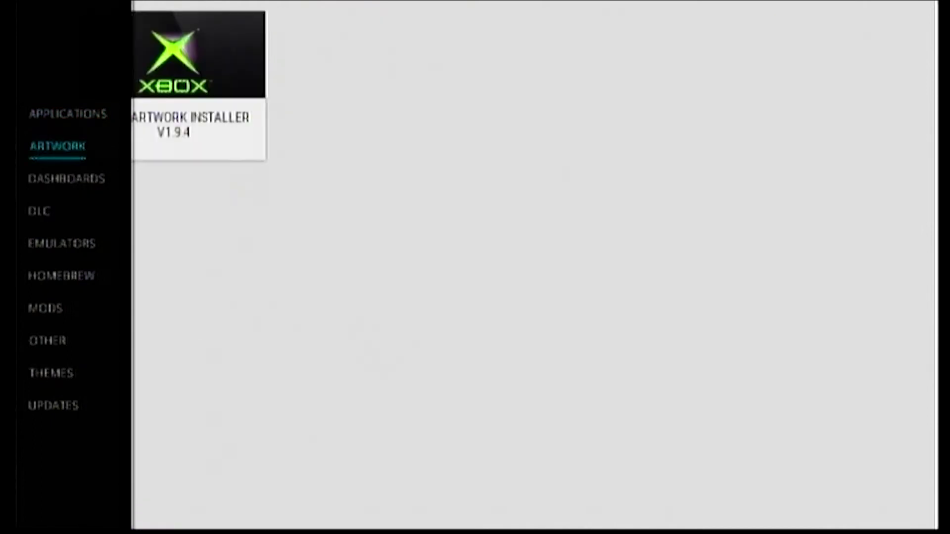
key("Up")
Browse the Mods, Emulators and Homebrew categories, then leave the Downloader for Settings
key("Down")
key("Down")
key("Down")
key("Down")
key("Down")
key("Down")
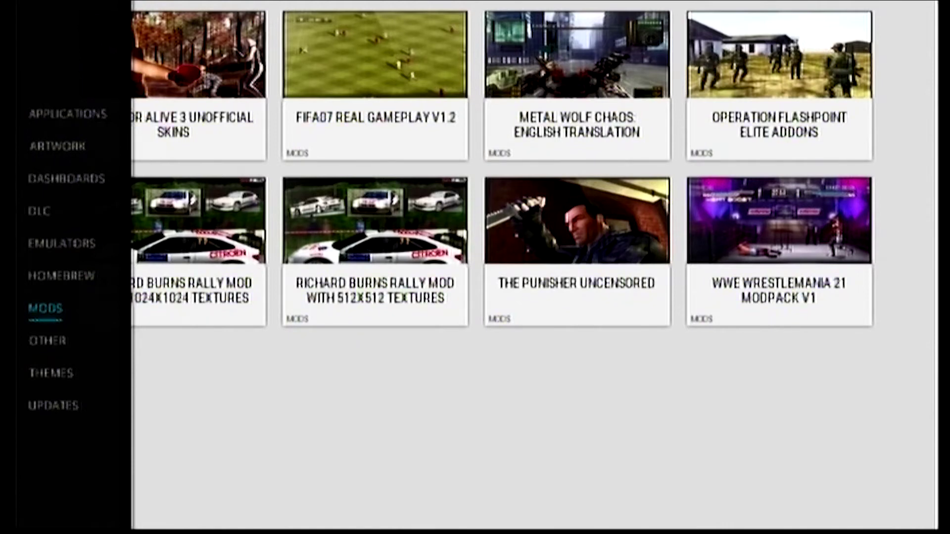
key("Up")
key("Up")
key("Down")
key("Down")
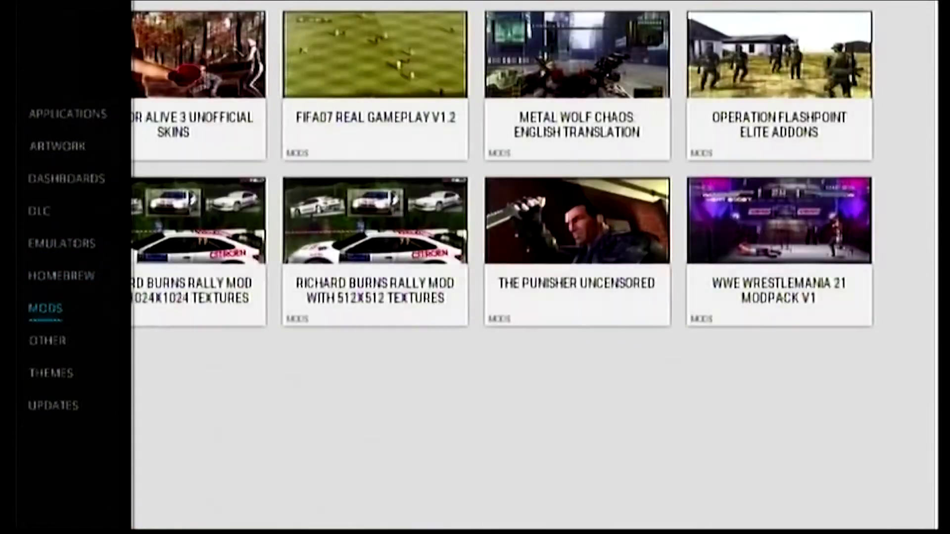
key("Up")
key("Up")
key("Up")
key("Up")
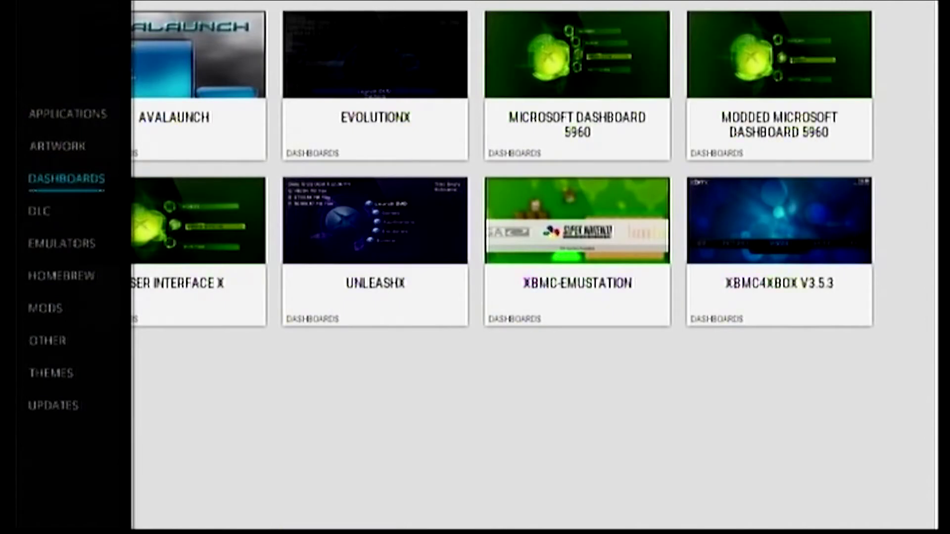
key("Down")
key("Down")
key("Down")
key("Down")
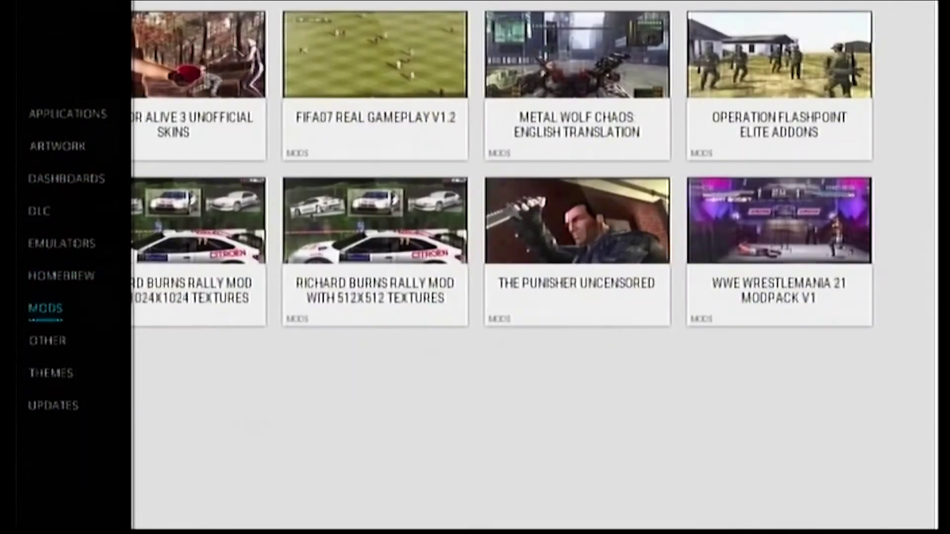
key("Up")
key("Escape")
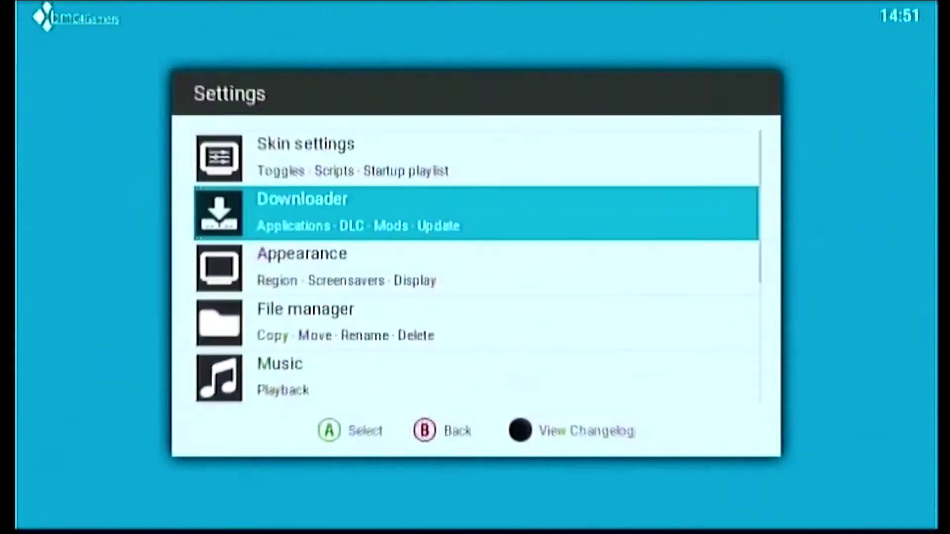
Close Settings, browse the game covers around Gauntlet and Halo, and return to the category carousel
key("Return")
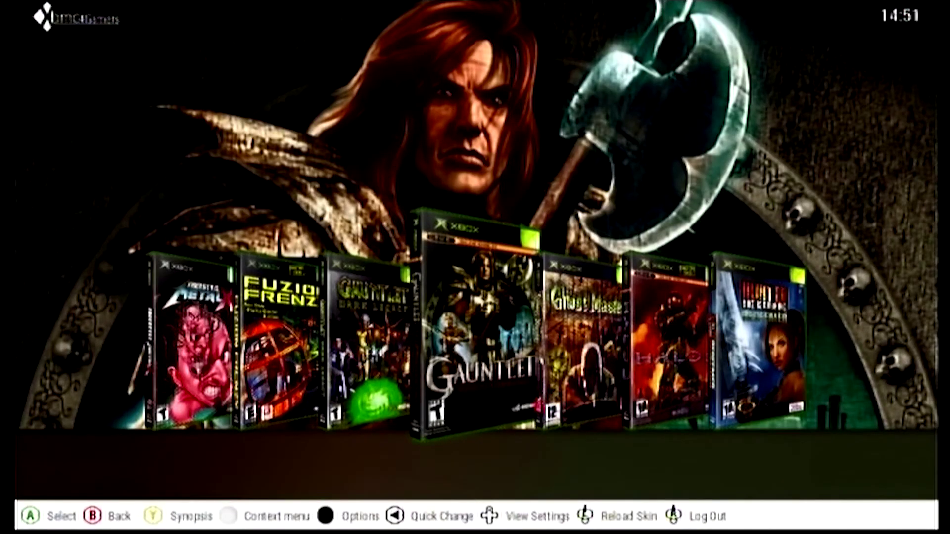
key("Right")
key("Right")
key("Left")
key("Left")
key("BackSpace")
Cycle the category carousel through EMULATORS, GAMES and DEMOS to the applications
key("Right")
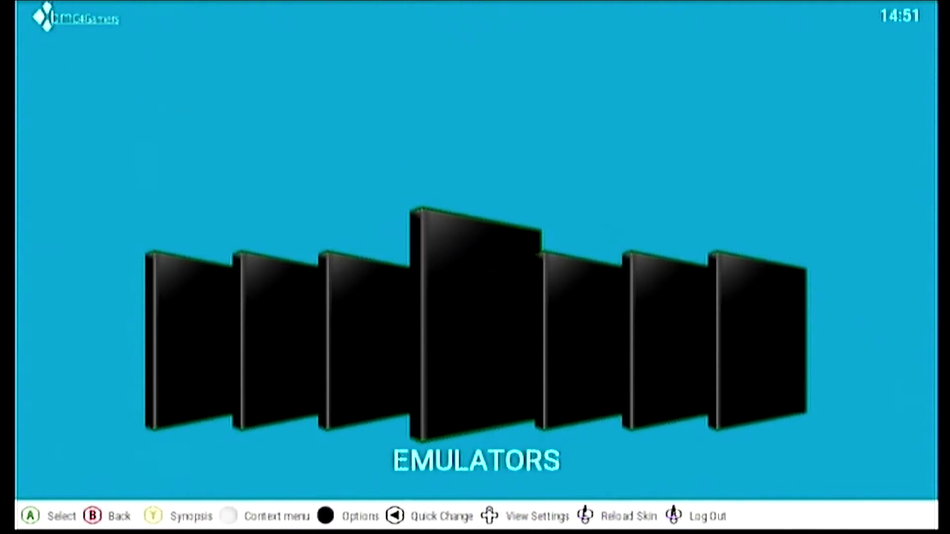
key("Left")
key("Right")
key("Right")
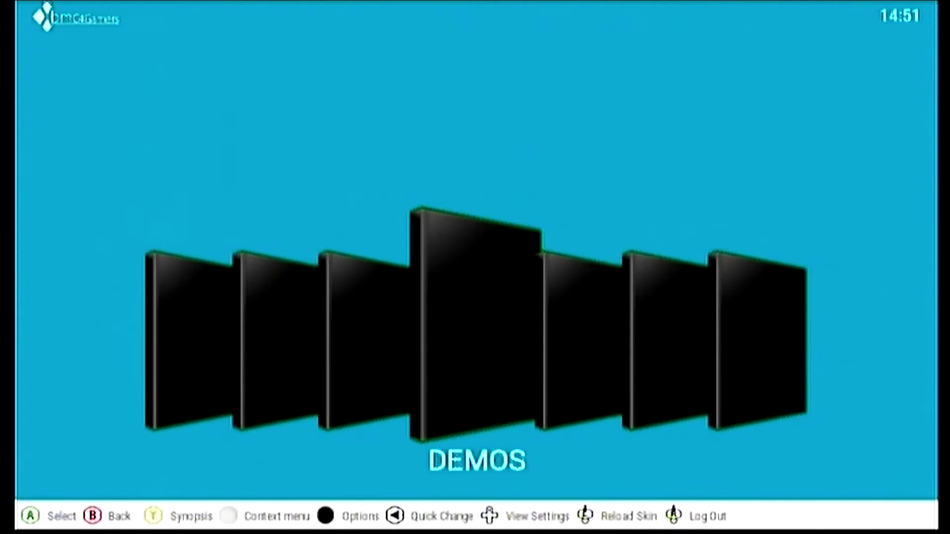
key("Left")
key("Left")
key("Left")
key("Left")
key("Left")
key("Right")
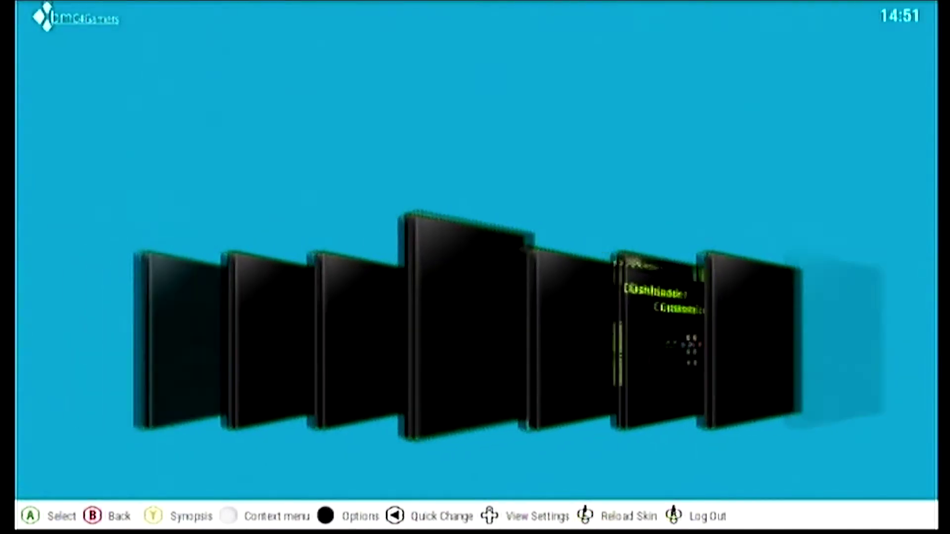
Scroll the app covers past Dashloader and centre the XBOX Softmodding Tool cover
key("Right")
key("Right")
key("Right")
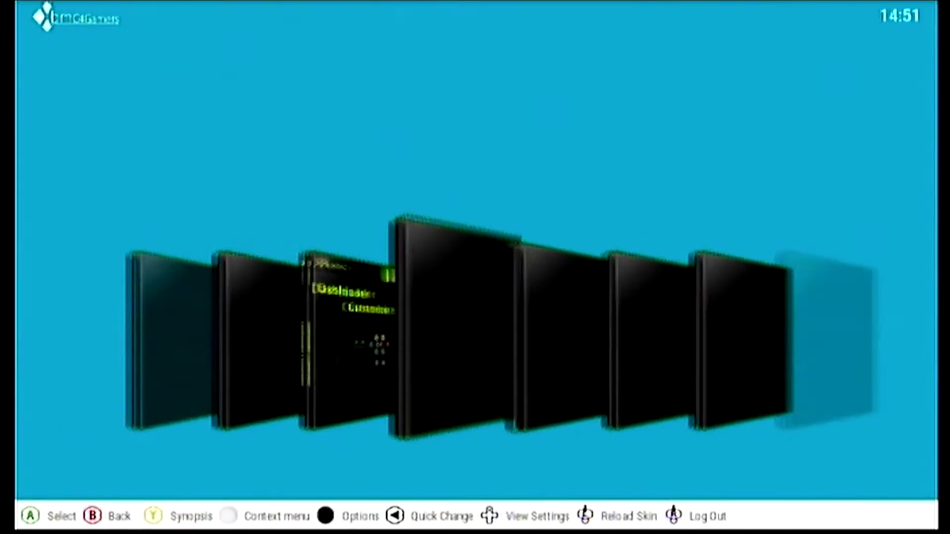
key("Right")
key("Right")
key("Right")
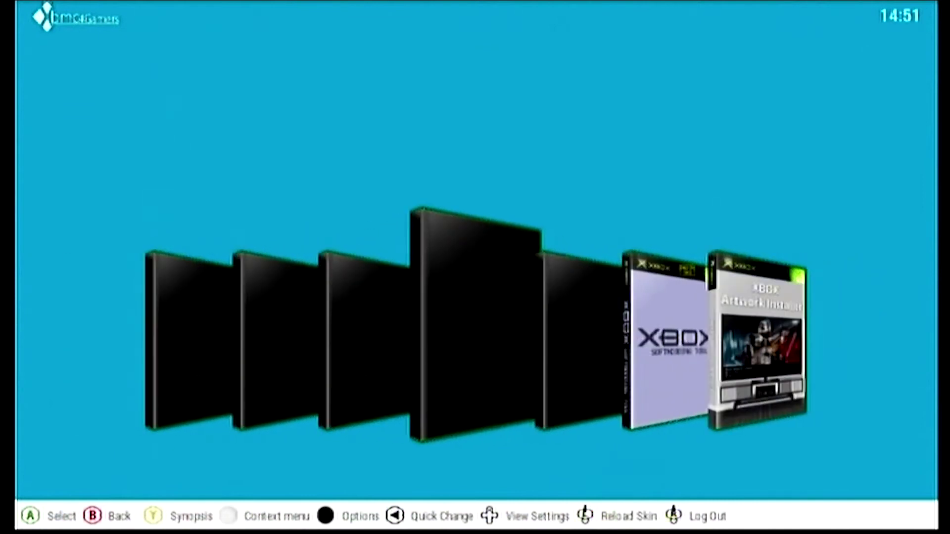
key("Right")
key("Right")
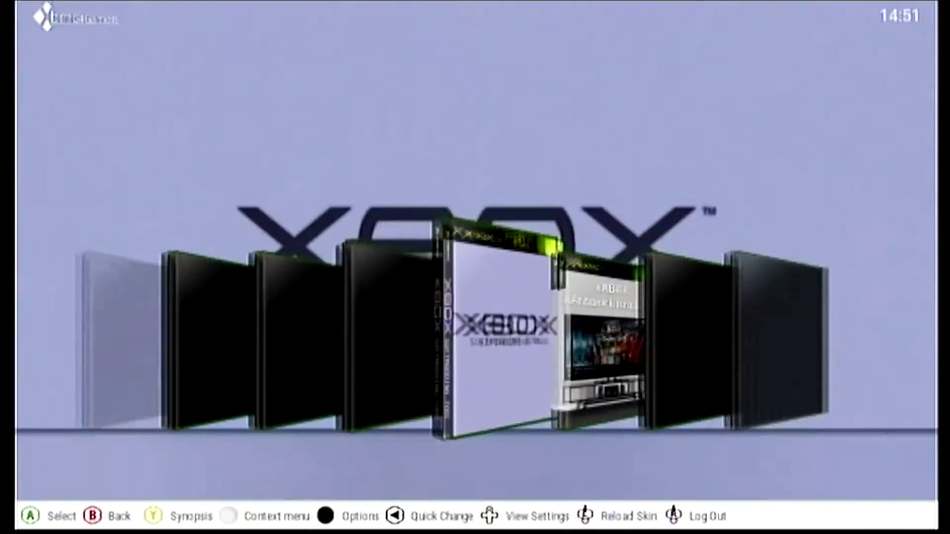
key("Right")
key("Left")
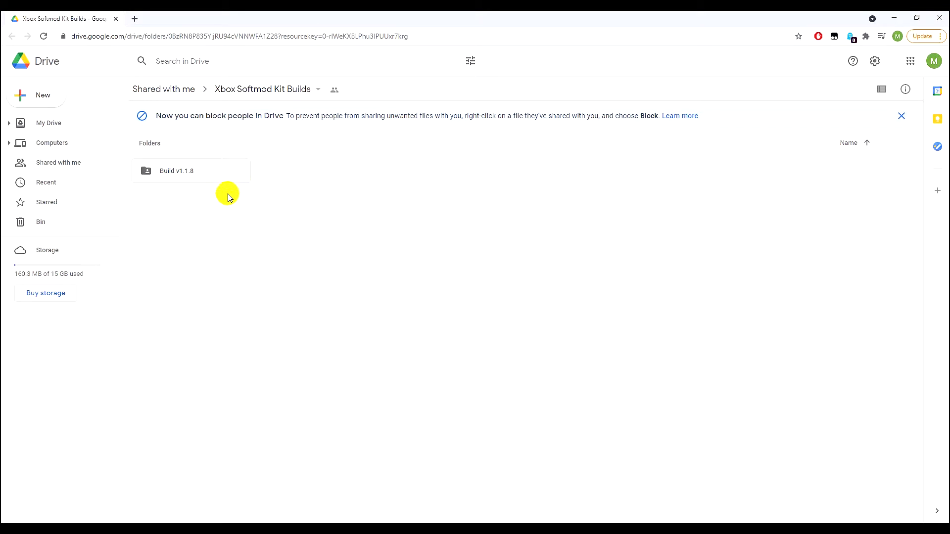
Open the Build v1.1.8 folder and download the whole folder as a zip
left_click(183, 171)
double_click(188, 170)
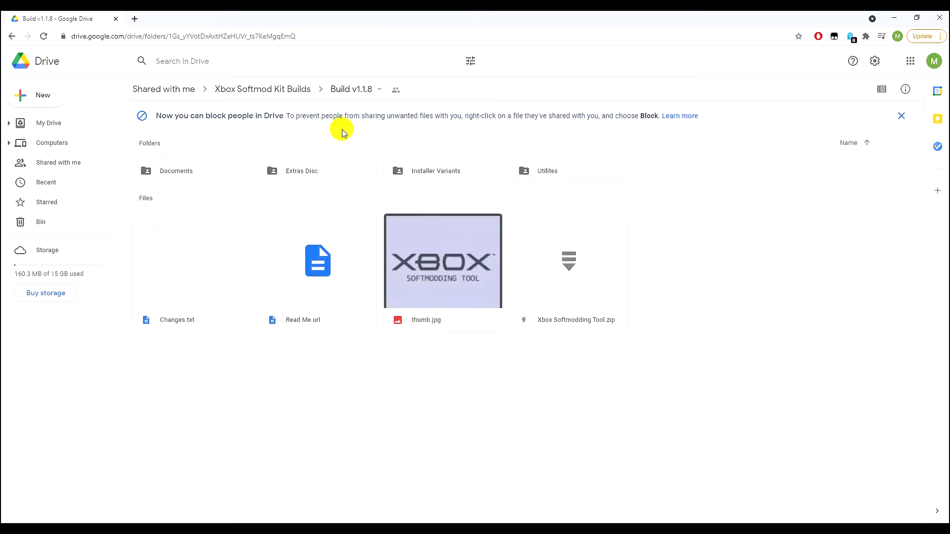
left_click(380, 90)
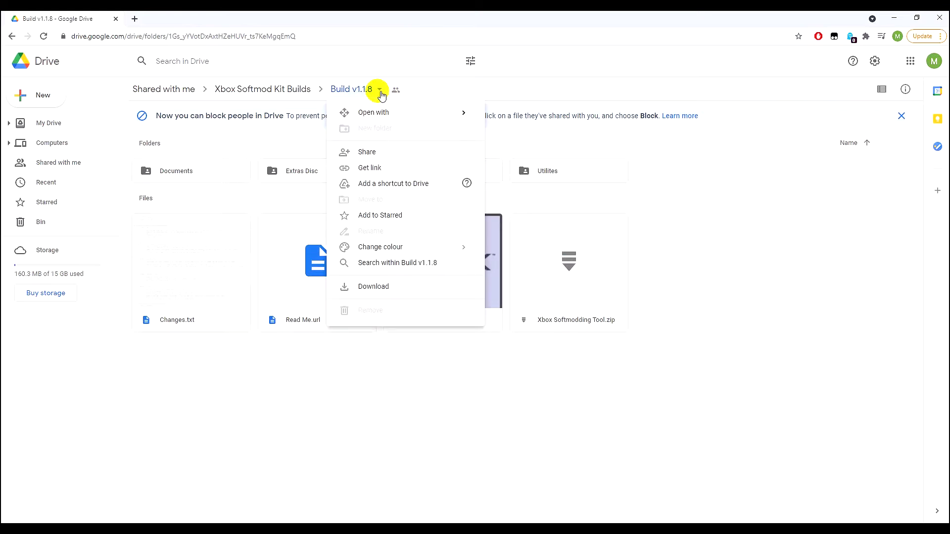
left_click(387, 285)
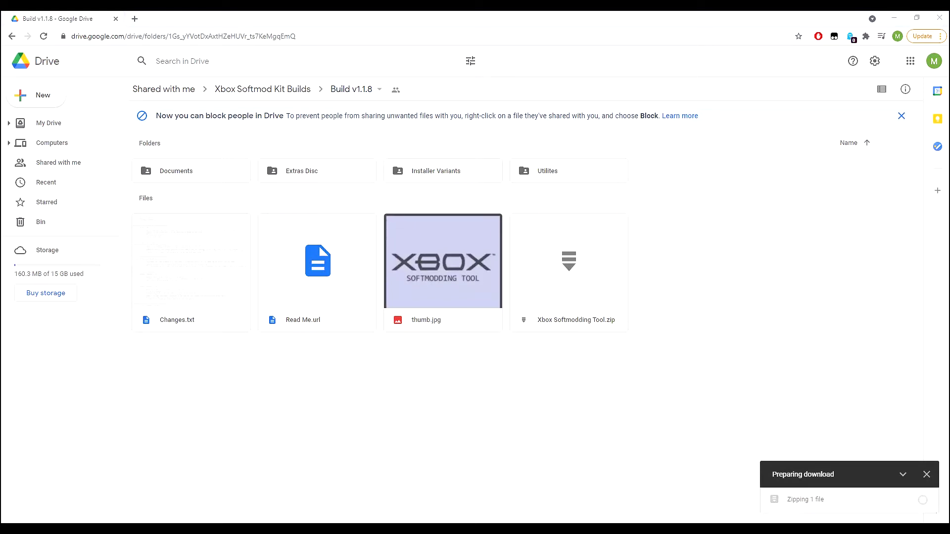
Select the Build v1.1.8 zip in XBOX OG, open its extraction options, then cancel extracting
key("alt+Tab")
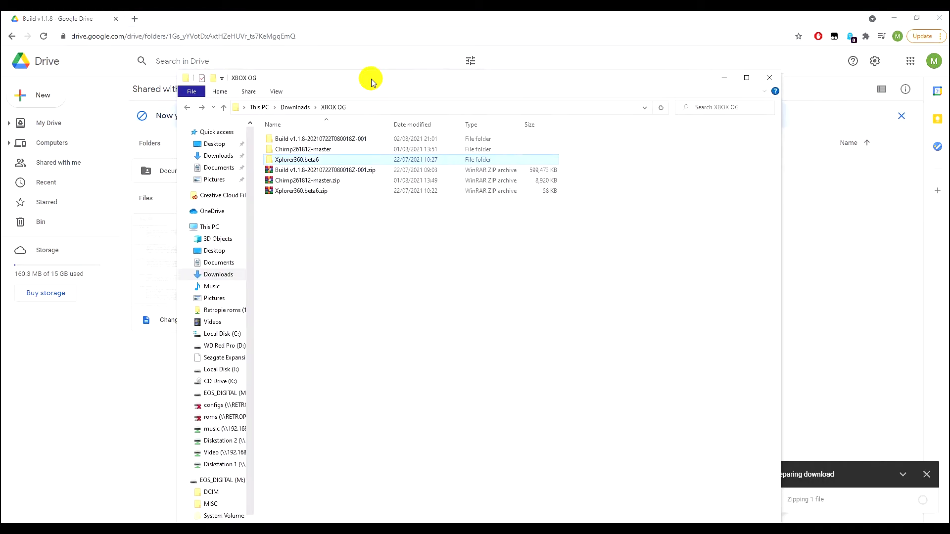
left_click(282, 145)
left_click(569, 154)
left_click(255, 148)
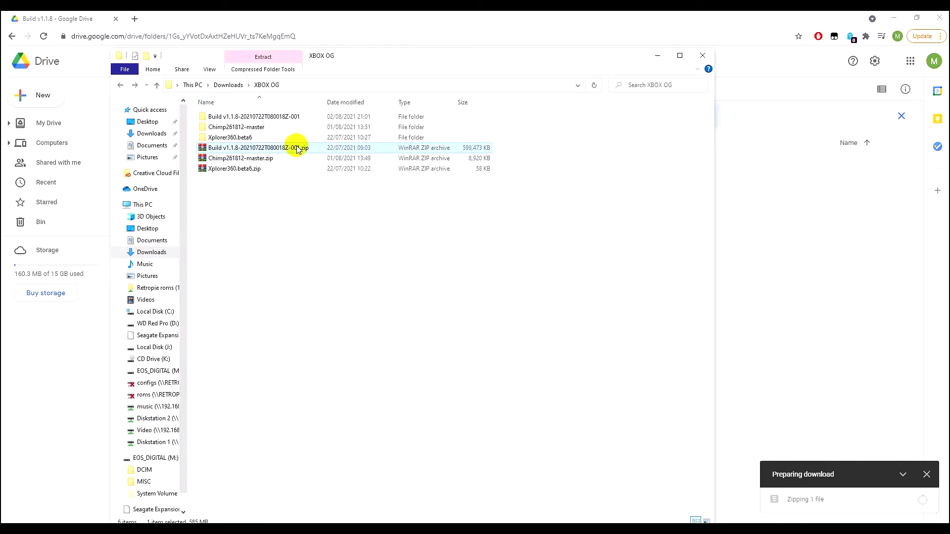
right_click(277, 146)
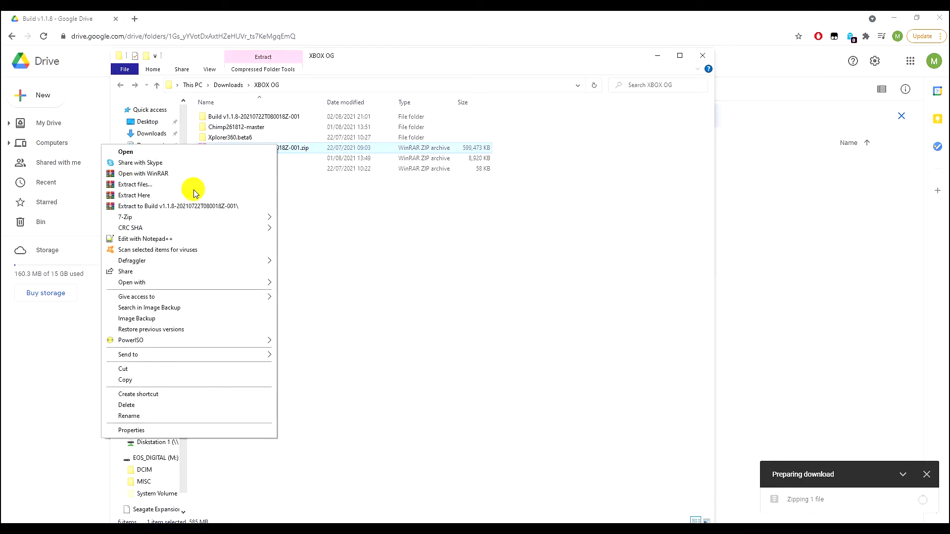
left_click(226, 185)
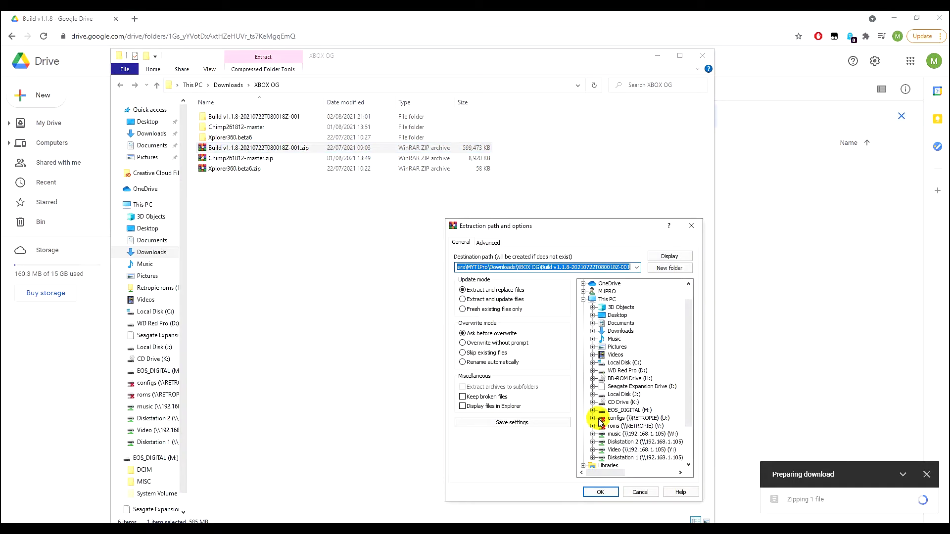
left_click(632, 492)
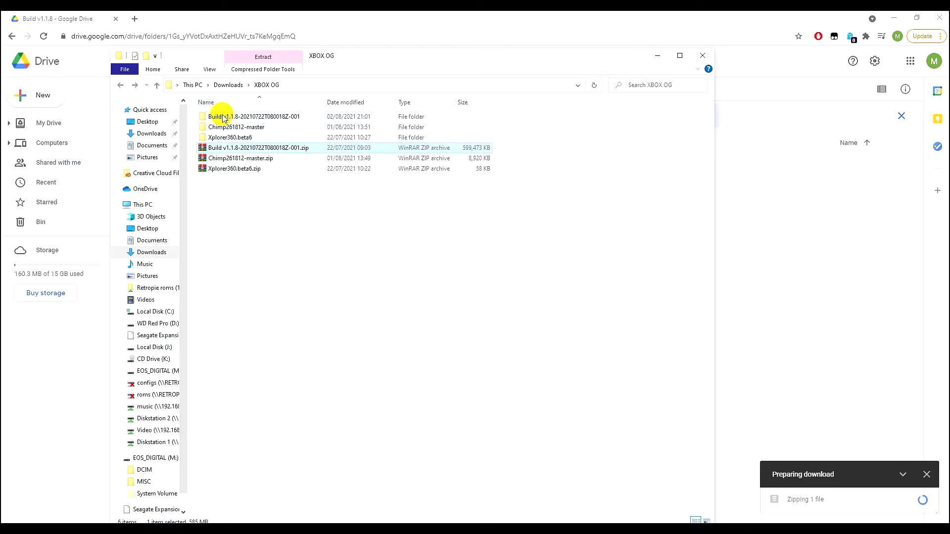
Go into the extracted Build v1.1.8 > Build v1.1.8 > Extras Disc folder
double_click(223, 116)
key("alt+Left")
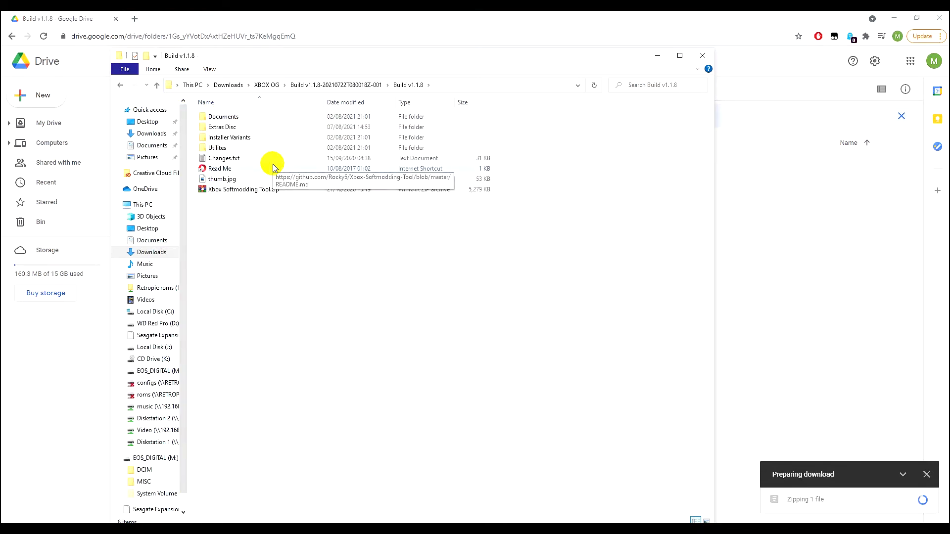
double_click(243, 117)
double_click(233, 118)
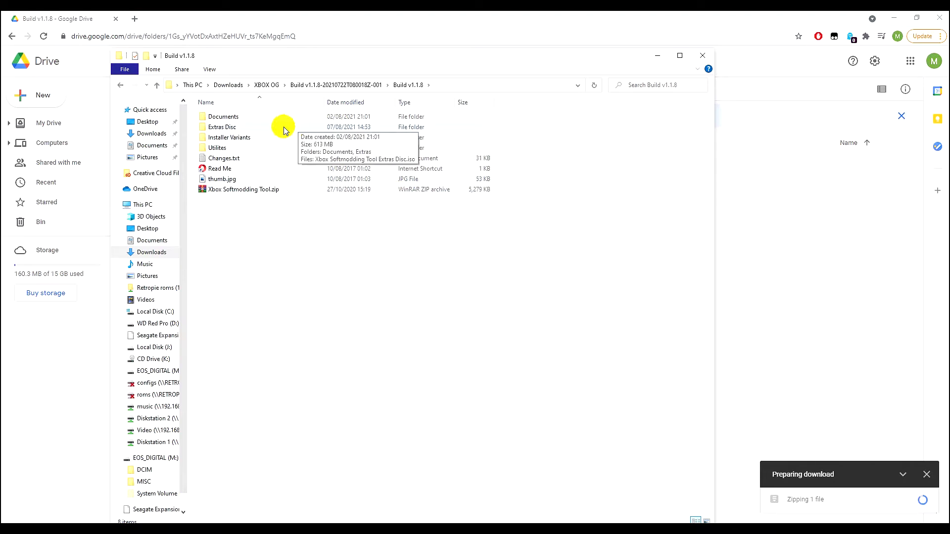
left_click(243, 130)
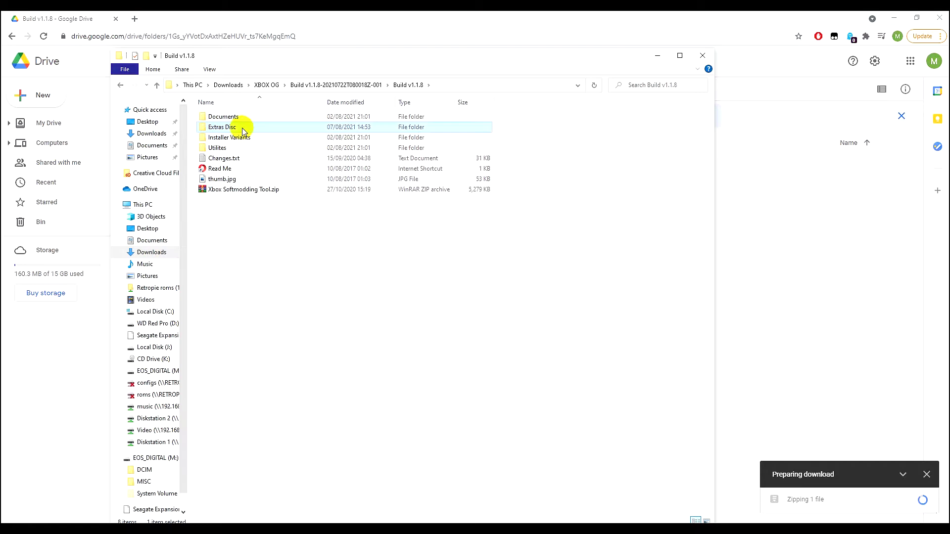
double_click(254, 130)
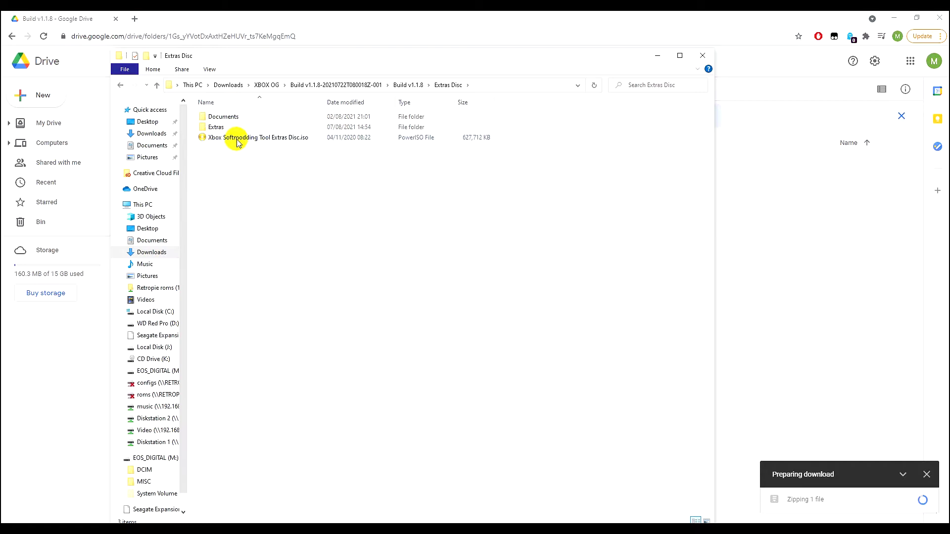
Extract Extras Disc Attacher.zip into the Extras folder
right_click(287, 140)
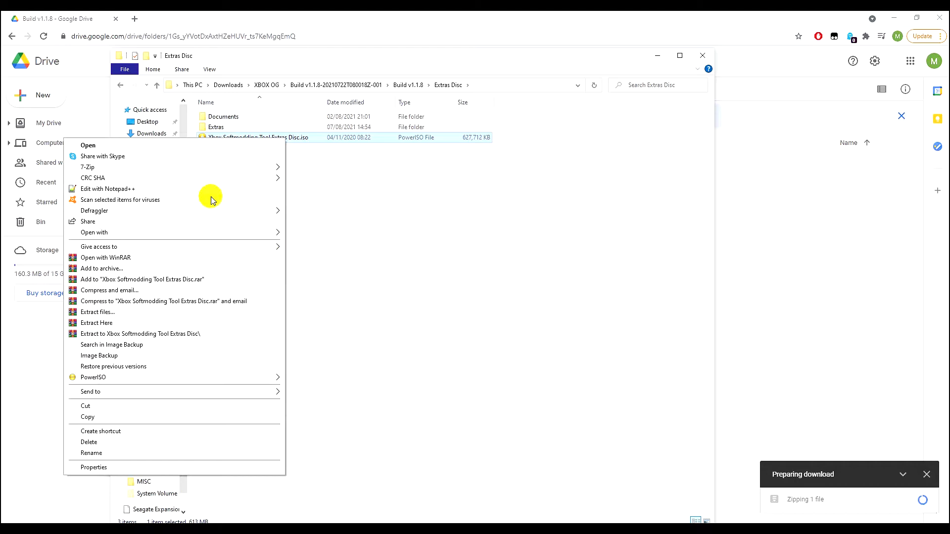
left_click(442, 282)
left_click(255, 131)
double_click(254, 130)
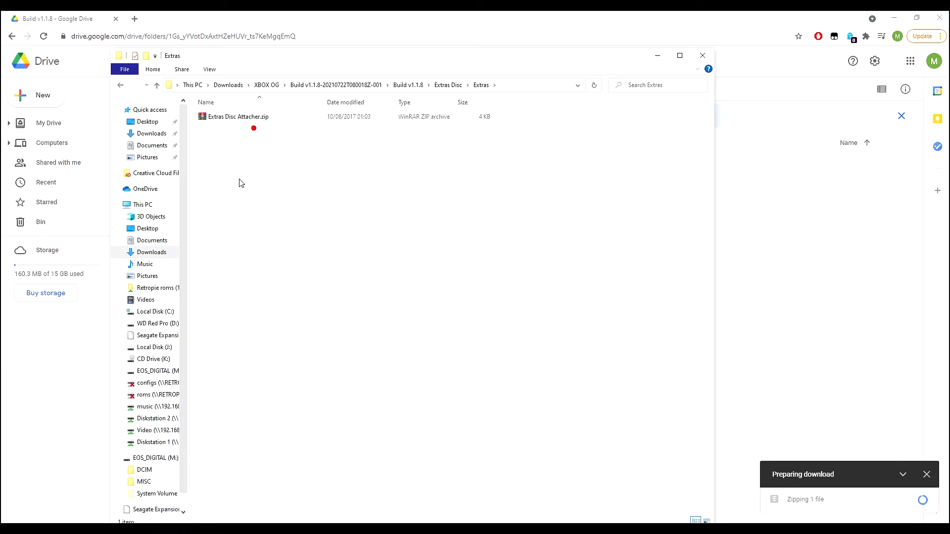
right_click(239, 119)
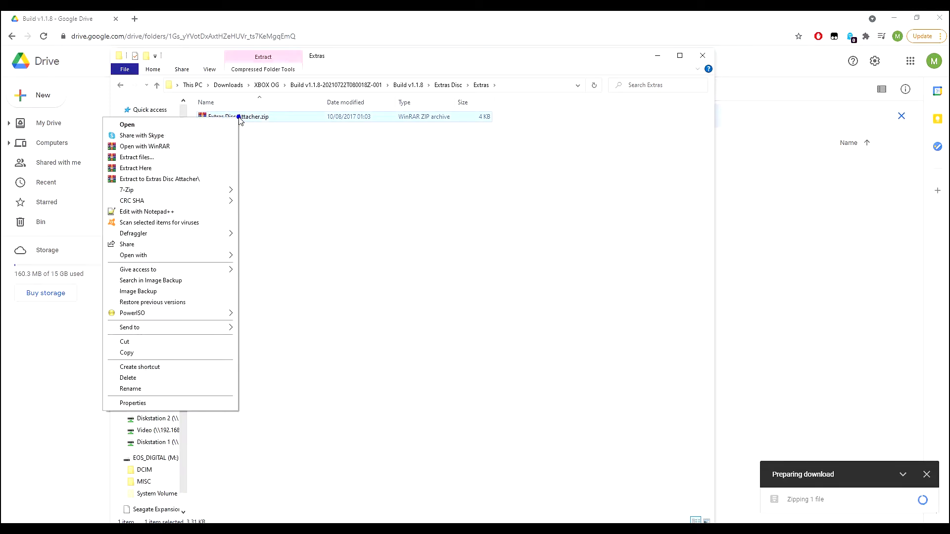
left_click(197, 168)
Inspect the new Xbox Softmodding Tool Extras Disc folder, then return to Extras Disc
left_click(299, 129)
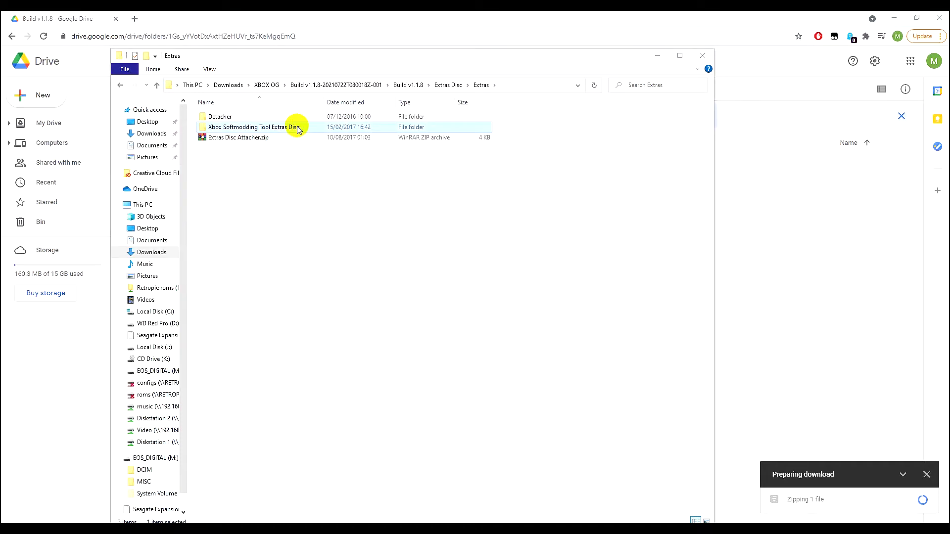
double_click(293, 127)
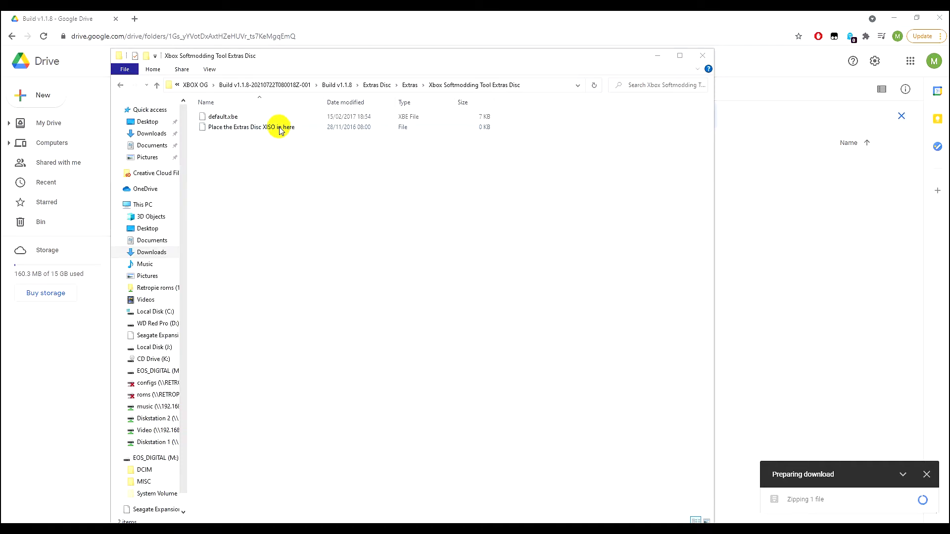
key("alt+Left")
double_click(285, 130)
key("alt+Left")
key("alt+Left")
Move the Extras Disc iso into the Xbox Softmodding Tool Extras Disc folder
right_click(261, 135)
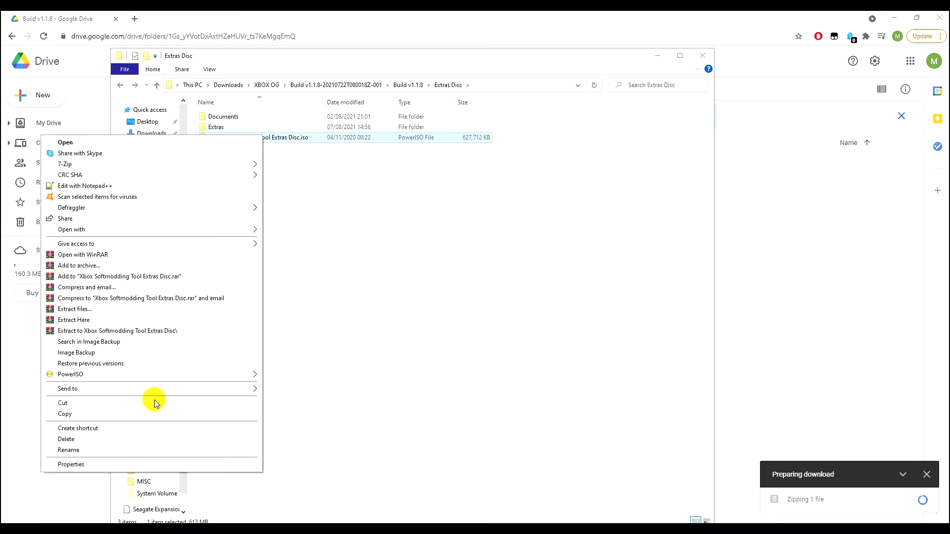
left_click(154, 399)
double_click(234, 127)
left_click(260, 129)
double_click(260, 130)
right_click(305, 237)
left_click(274, 310)
Select the Detacher and Xbox Softmodding Tool Extras Disc folders, with WinSCP alongside
key("alt+Left")
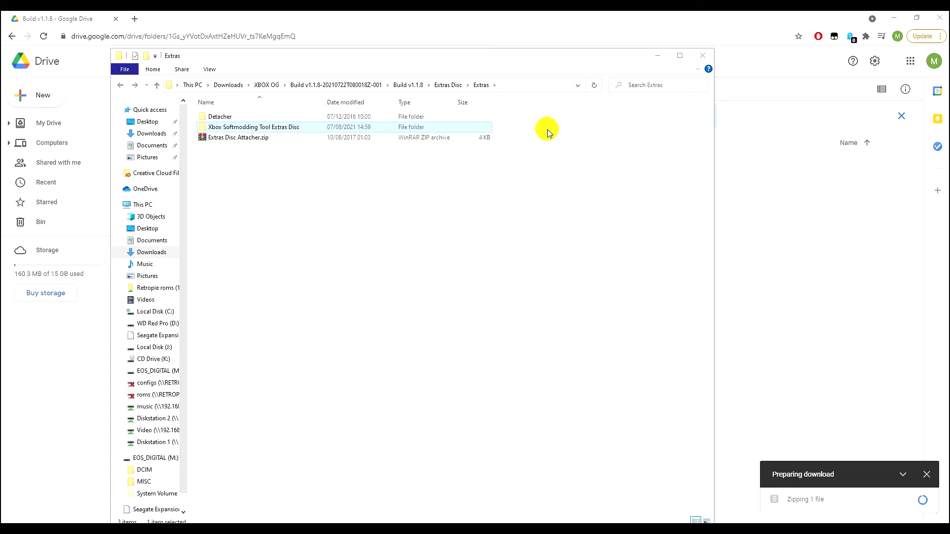
left_click_drag(523, 117, 307, 127)
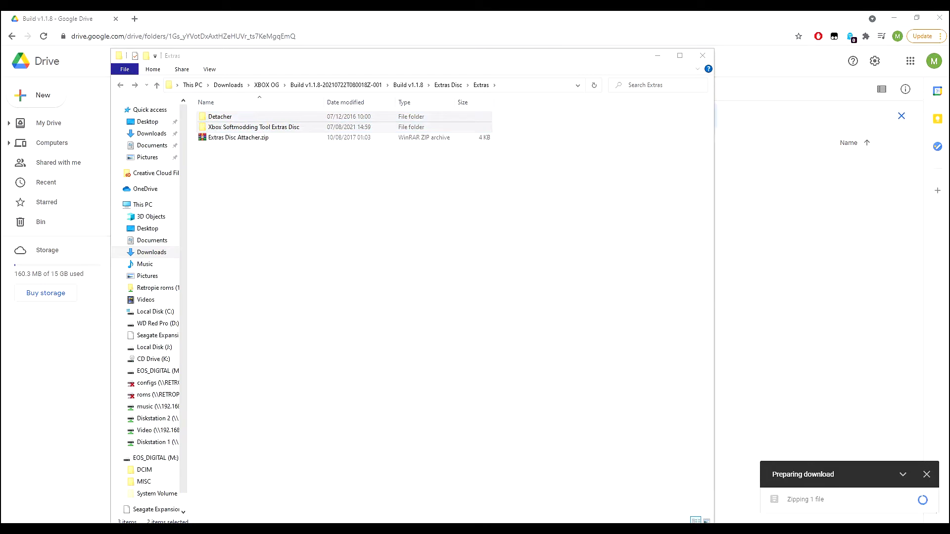
left_click_drag(949, 213, 338, 198)
Open the Xbox's /E/Applications/ in WinSCP and copy Detacher and Xbox Softmodding Tool Extras Disc there
double_click(416, 291)
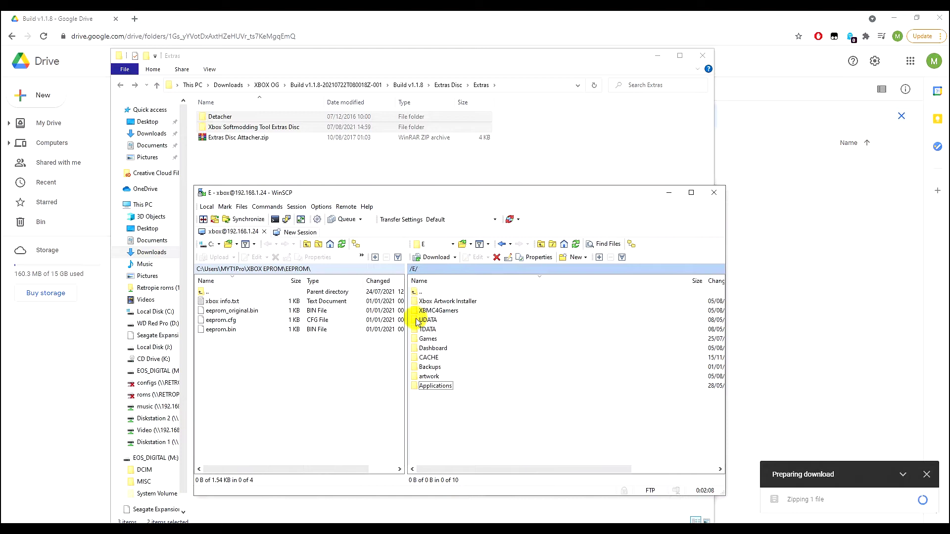
left_click(423, 293)
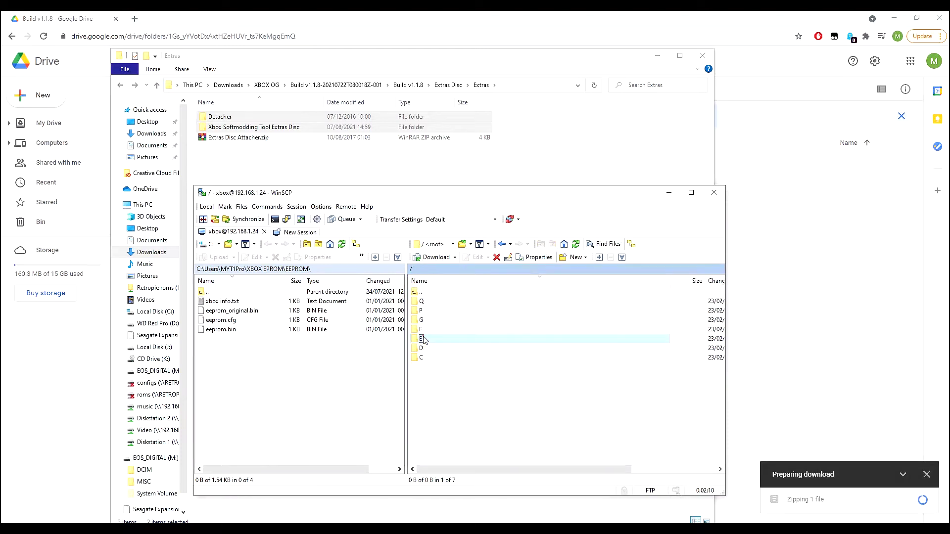
double_click(424, 292)
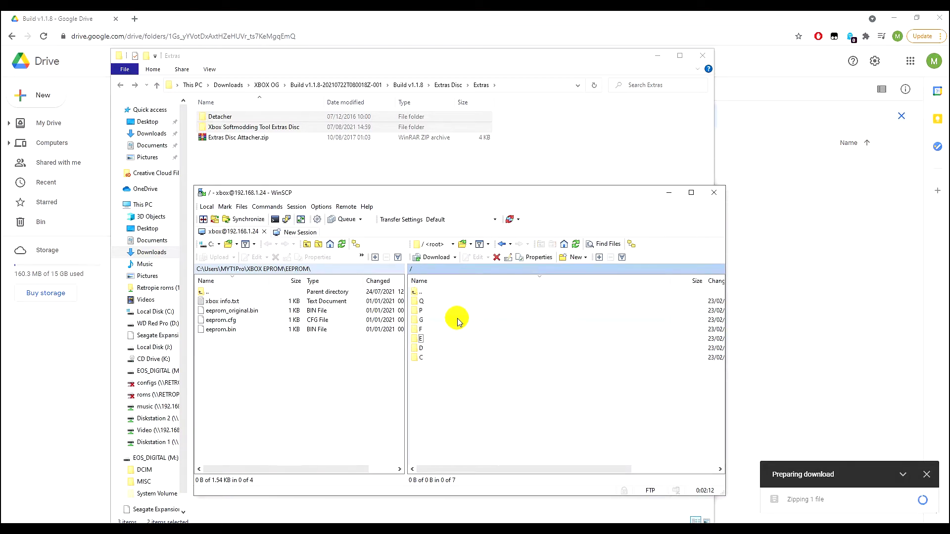
double_click(421, 338)
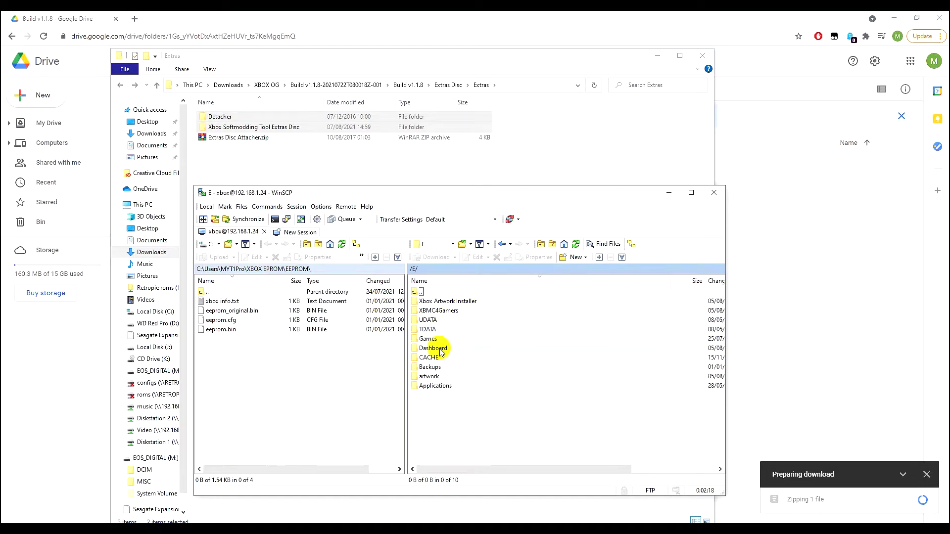
left_click(454, 386)
double_click(453, 386)
left_click_drag(288, 126, 383, 163)
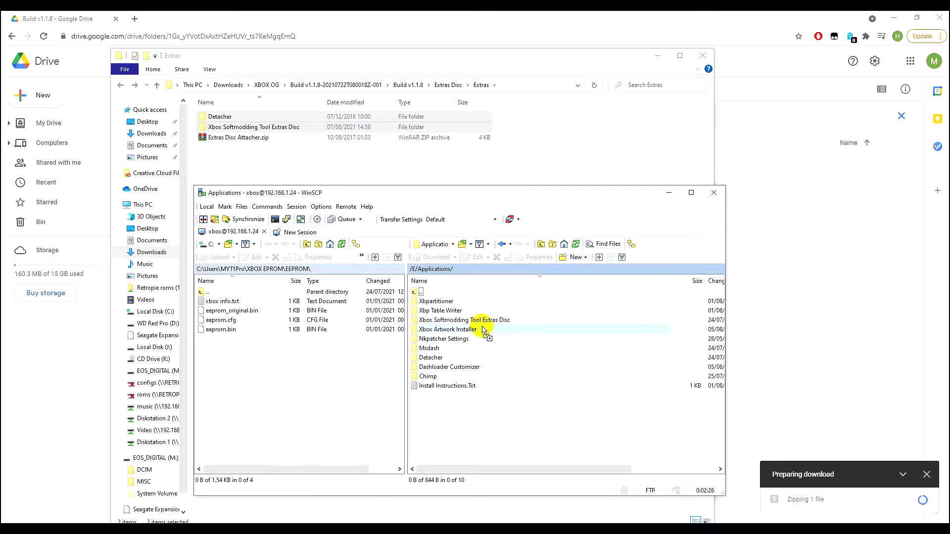